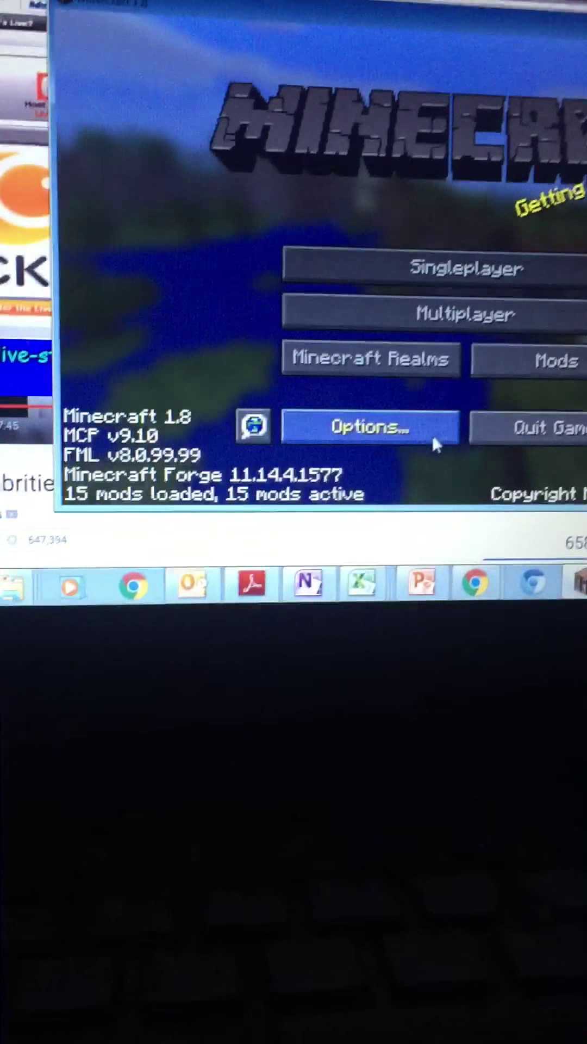
Step: Open the Options screen from the Minecraft title screen to reach resource pack and video settings
{"action": "left_click", "coordinate": [433, 434]}
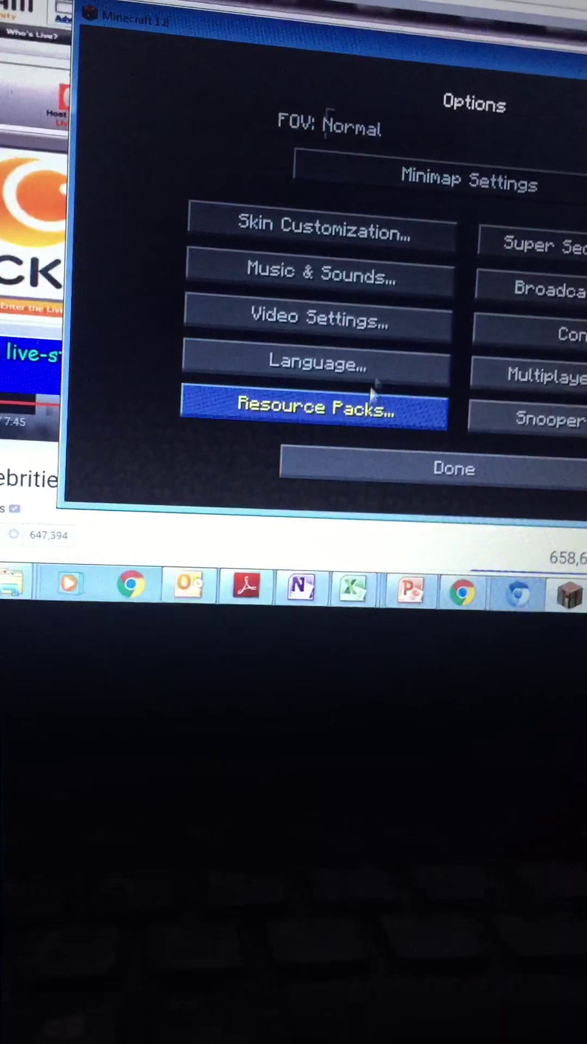